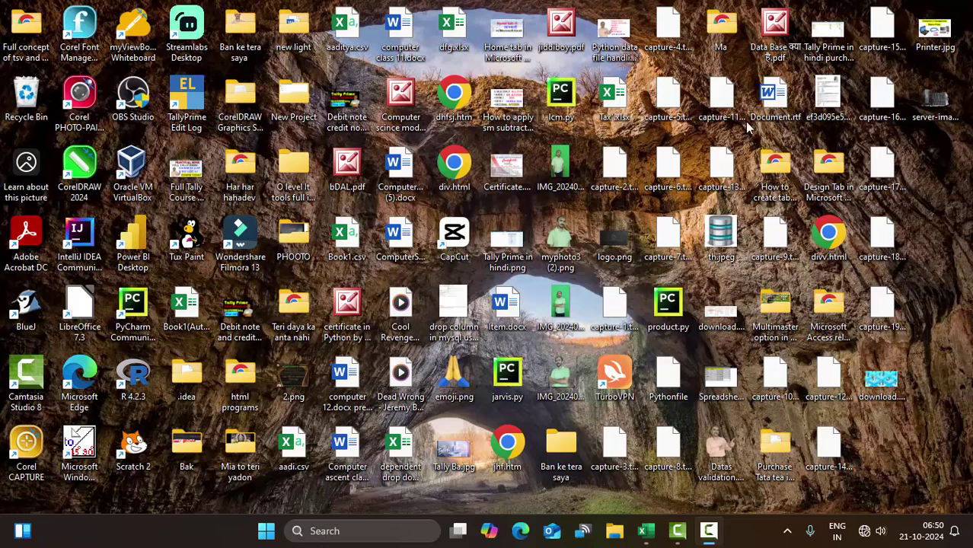
- Open Book1.xlsx and autofit column A so the 'Roll number' heading shows in full
left_click(645, 531)
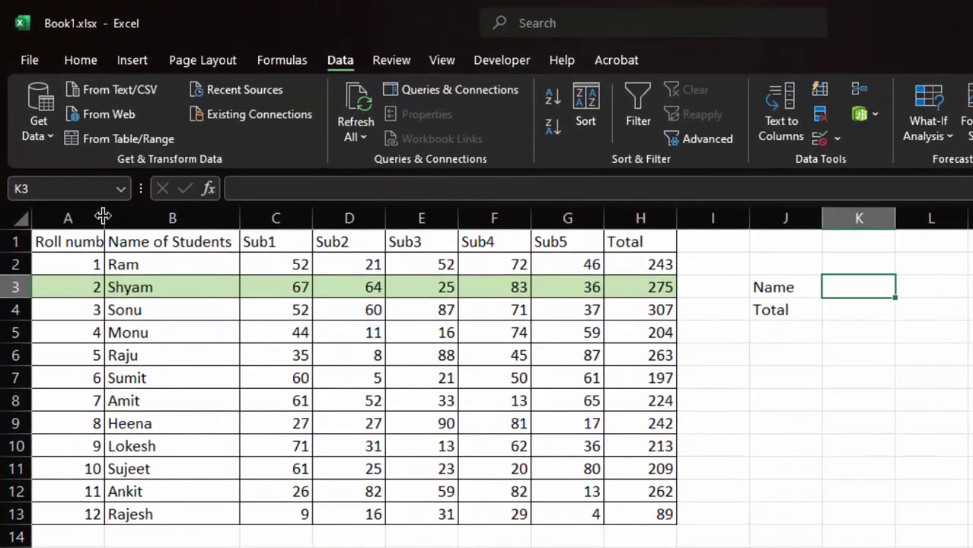
double_click(104, 218)
left_click(792, 351)
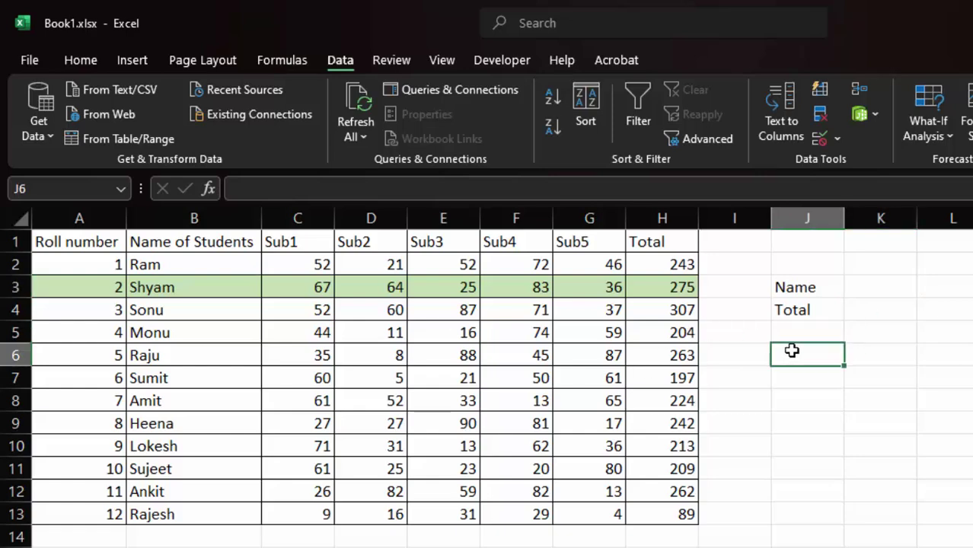
type("=")
key("BackSpace")
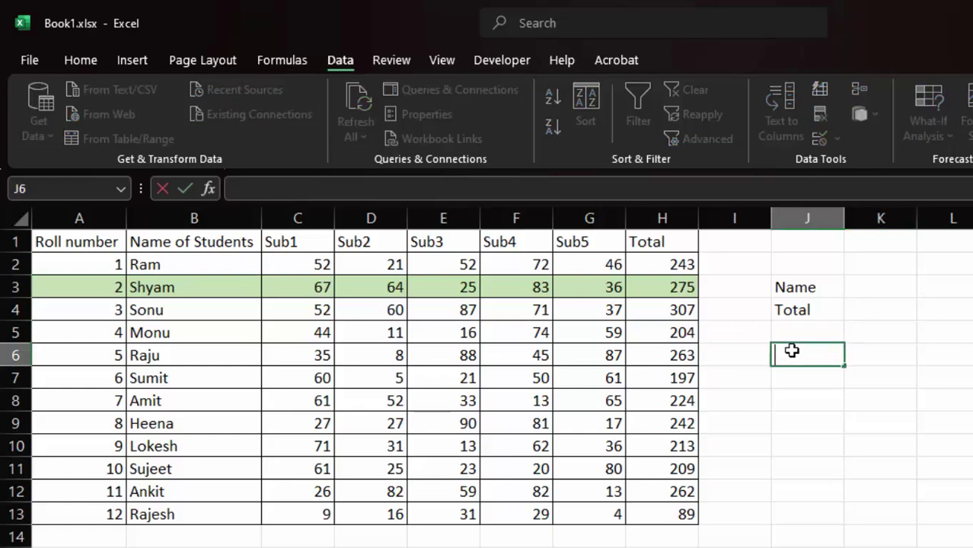
left_click(71, 218)
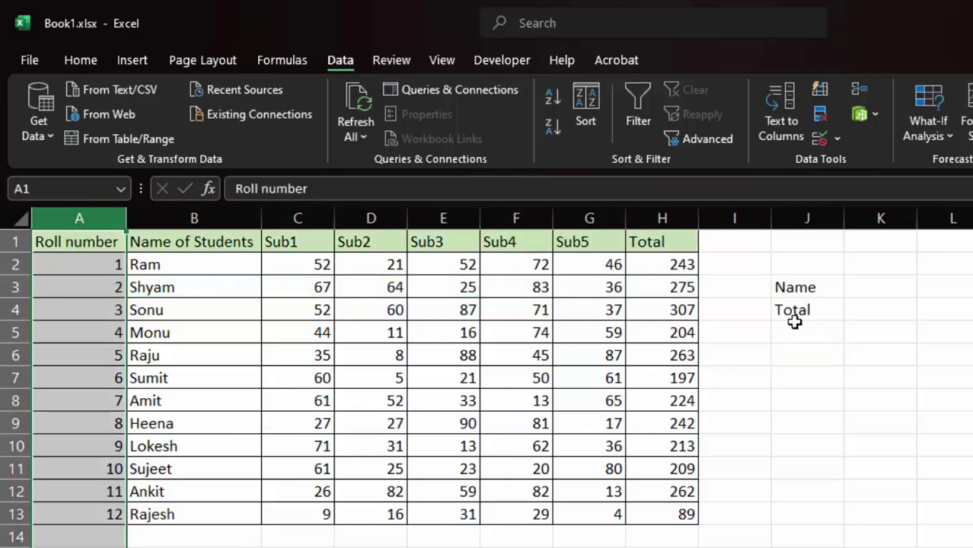
left_click(864, 287)
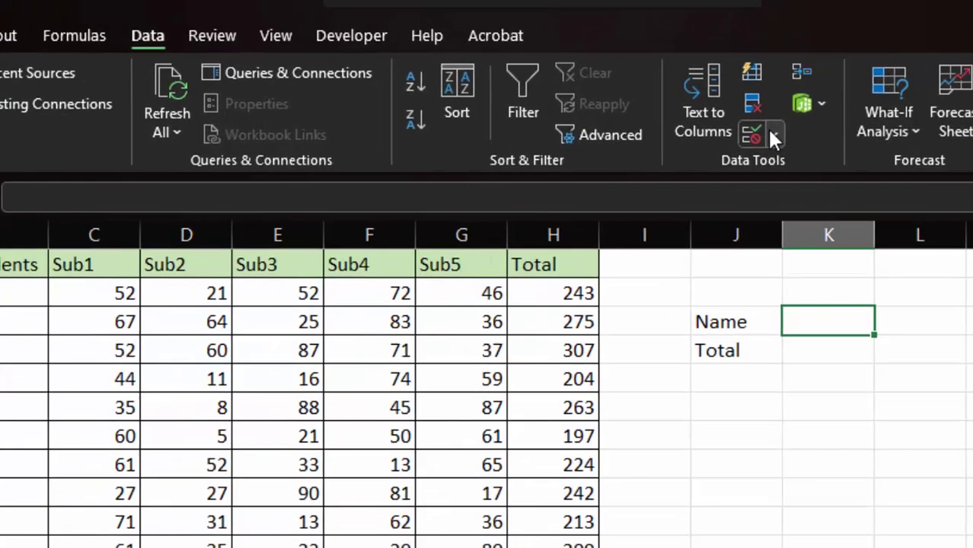
- Give K3 a List data validation sourced from the student names =$B$2:$B$13
left_click(837, 137)
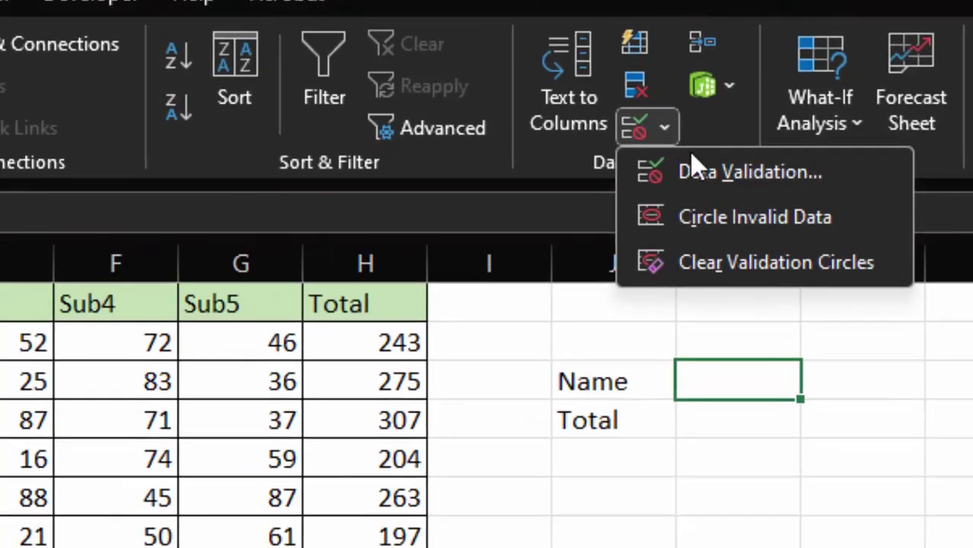
left_click(690, 165)
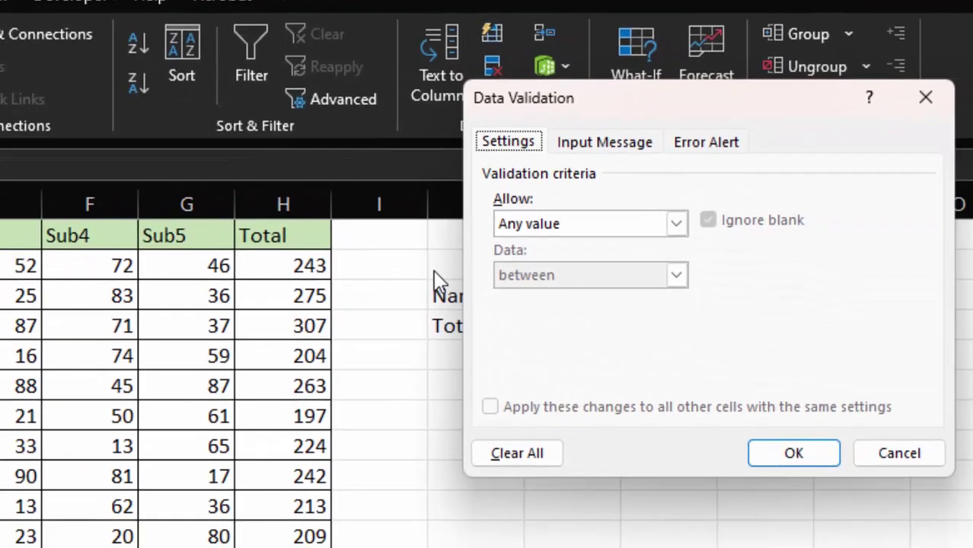
left_click(673, 223)
left_click(537, 292)
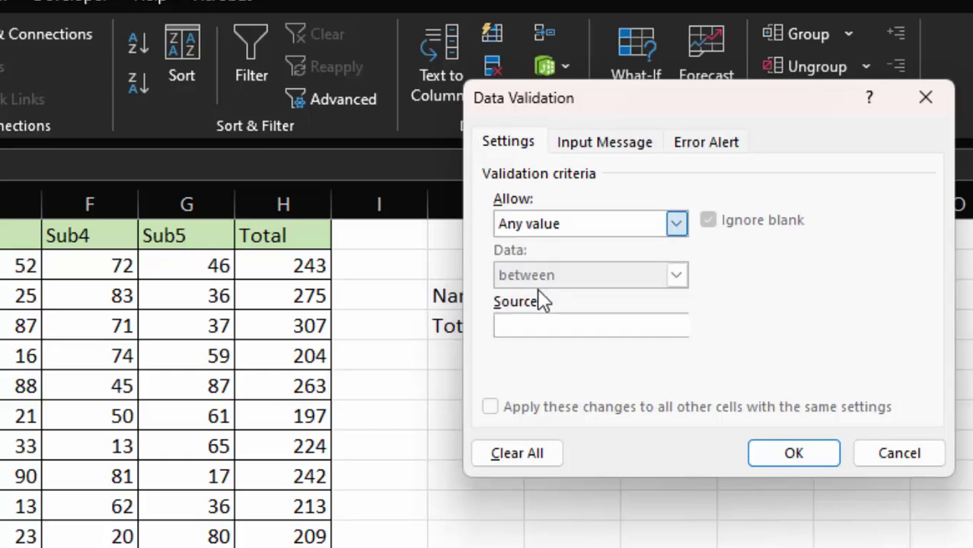
left_click(541, 323)
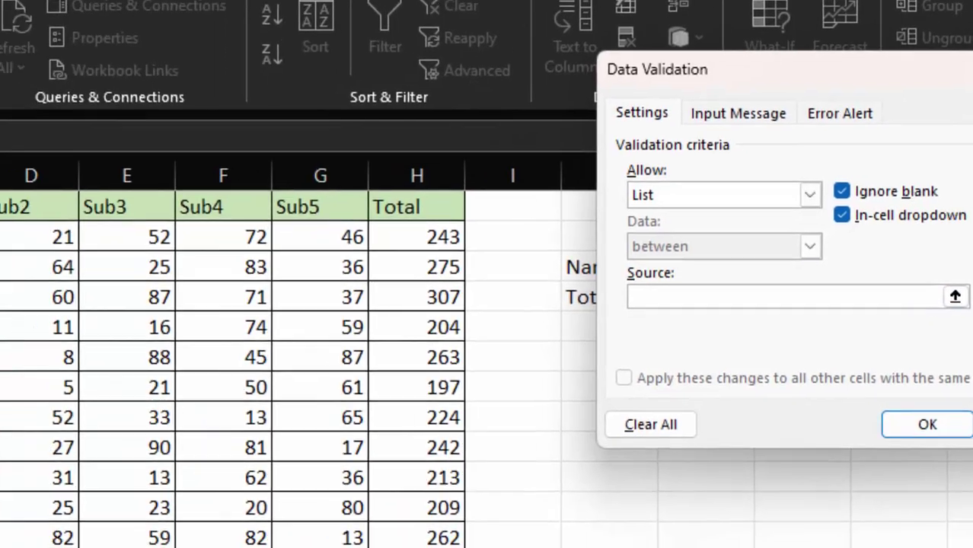
left_click_drag(236, 142, 247, 466)
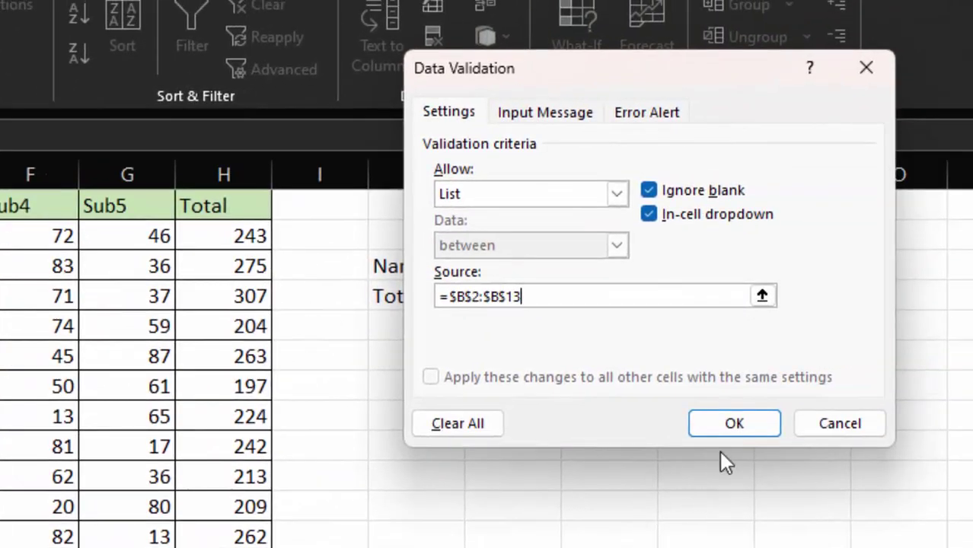
left_click(736, 425)
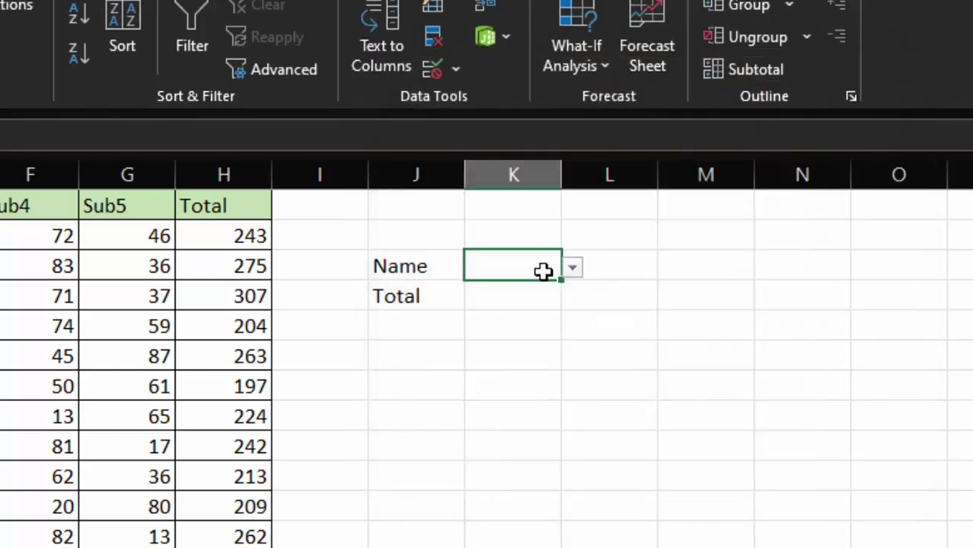
- Enter =XLOOKUP(K3,B2:B13,H2:H13) in K4 to return the chosen student's Total
left_click(499, 304)
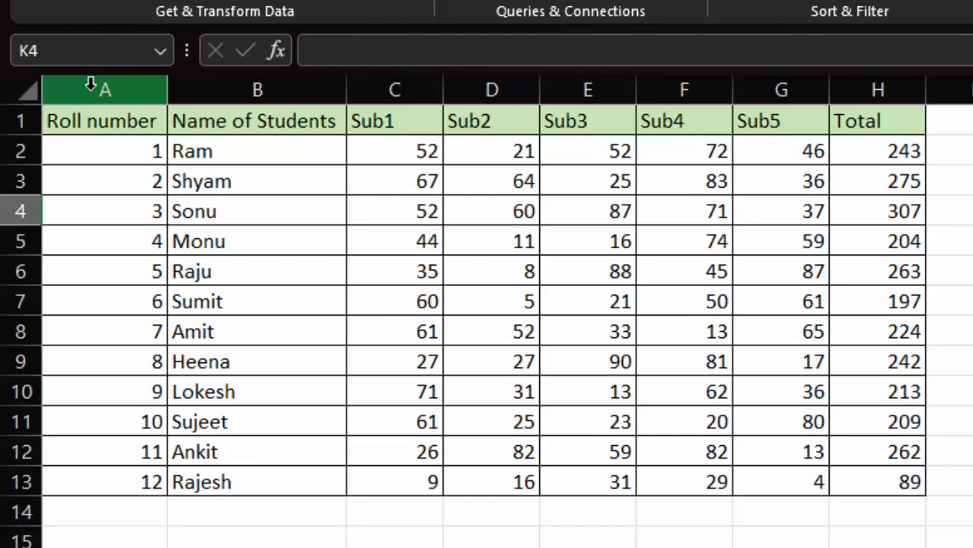
type("=x")
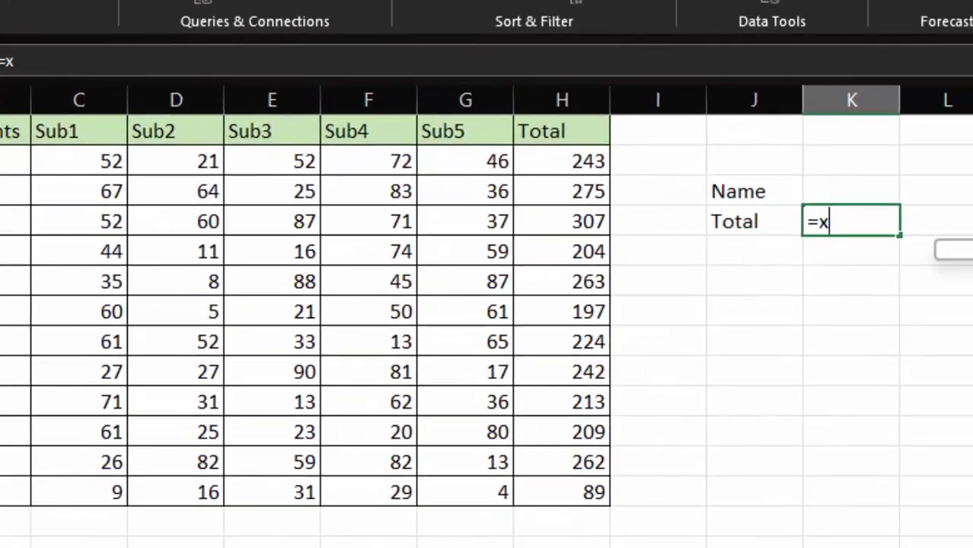
type("l")
key("Tab")
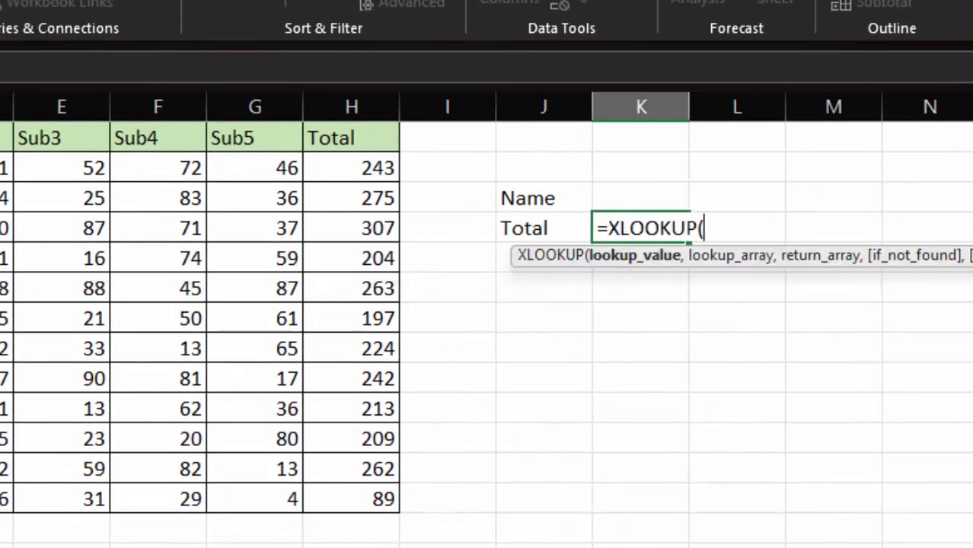
left_click(617, 197)
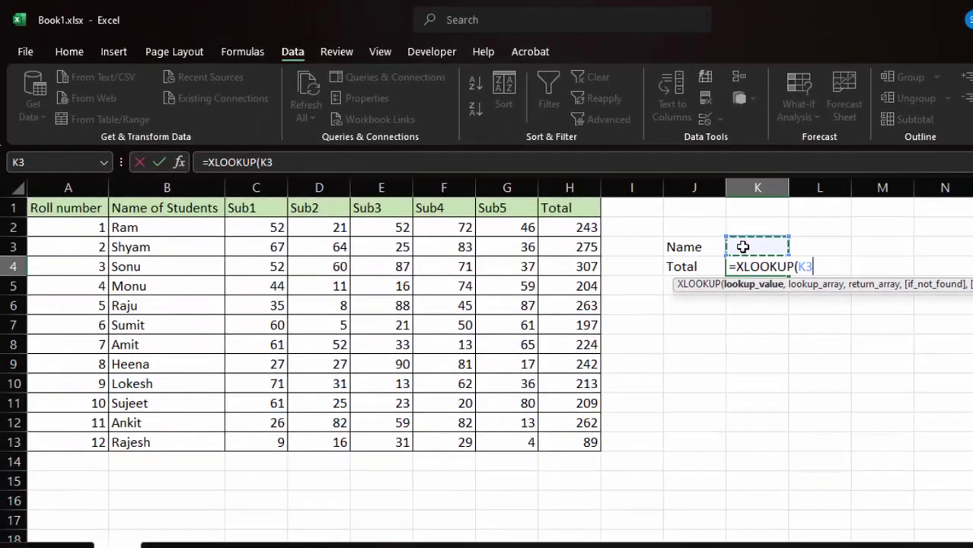
type(",")
left_click(132, 227)
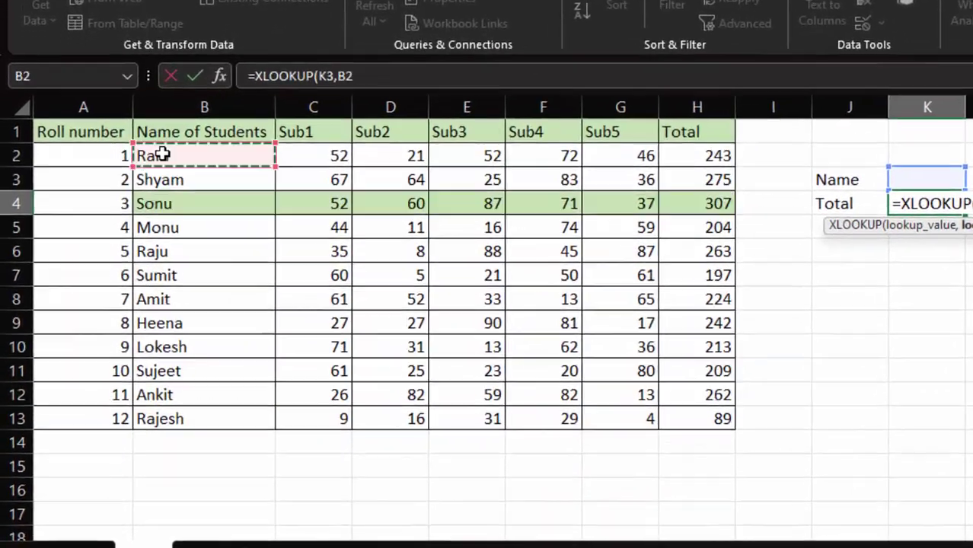
left_click_drag(162, 154, 189, 411)
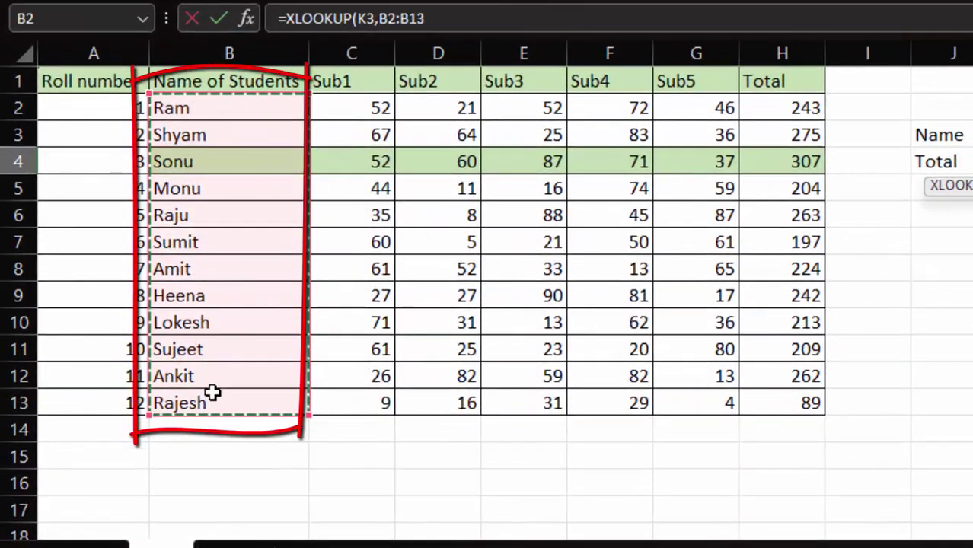
type(",")
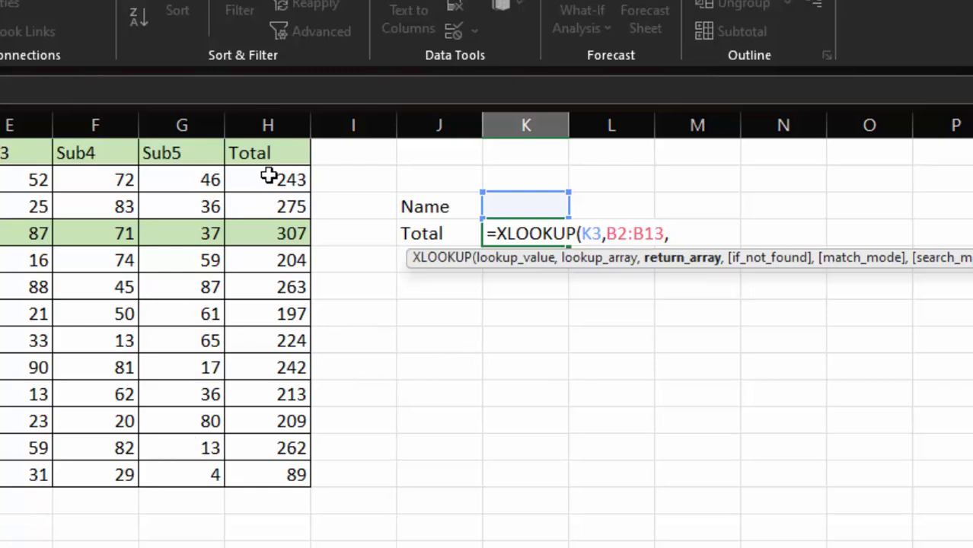
left_click_drag(269, 176, 312, 473)
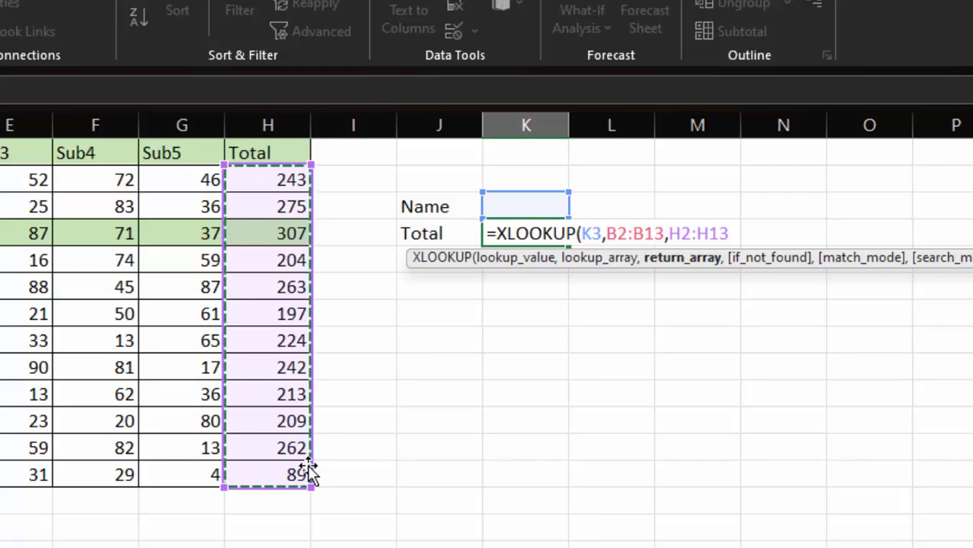
type(")")
key("Return")
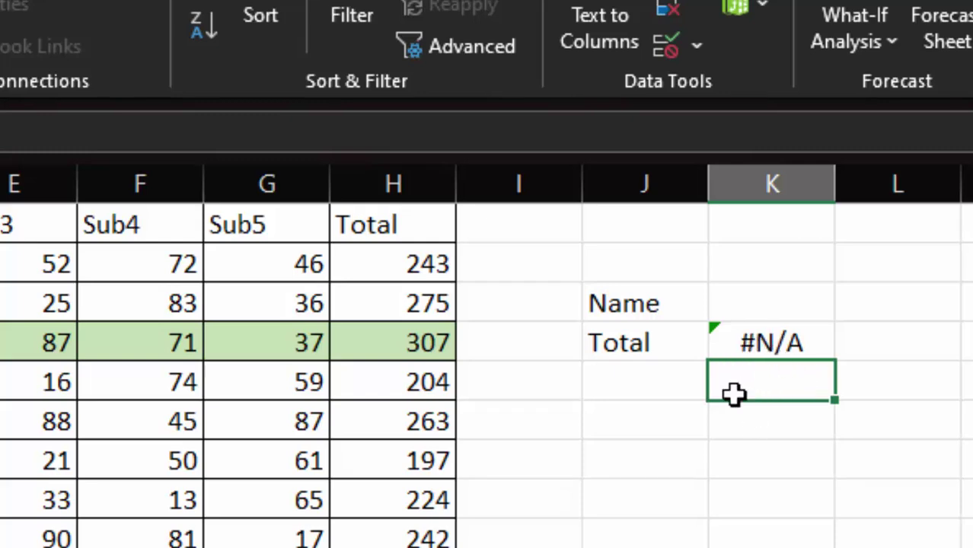
- Pick Sonu in the K3 dropdown and confirm K4 returns 307, matching H4
left_click(754, 310)
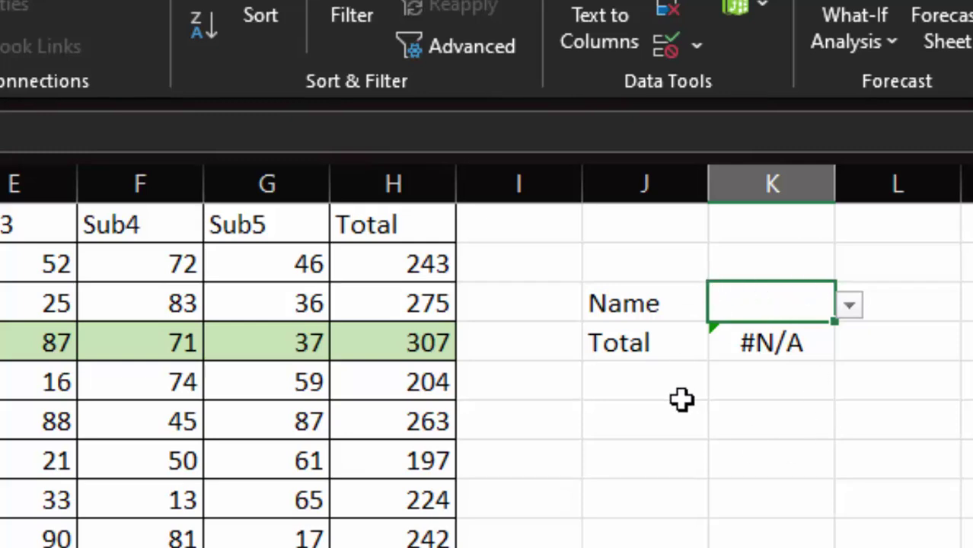
left_click(850, 307)
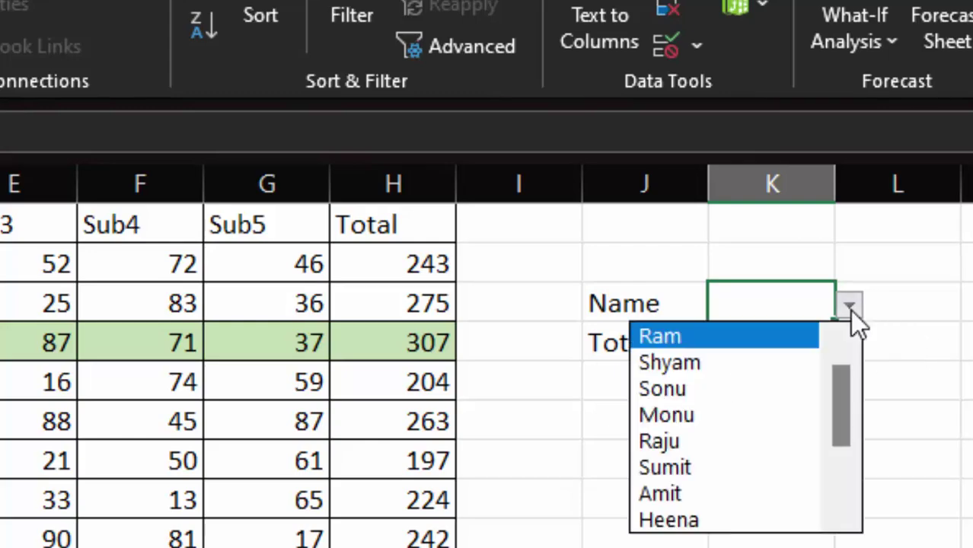
left_click(717, 388)
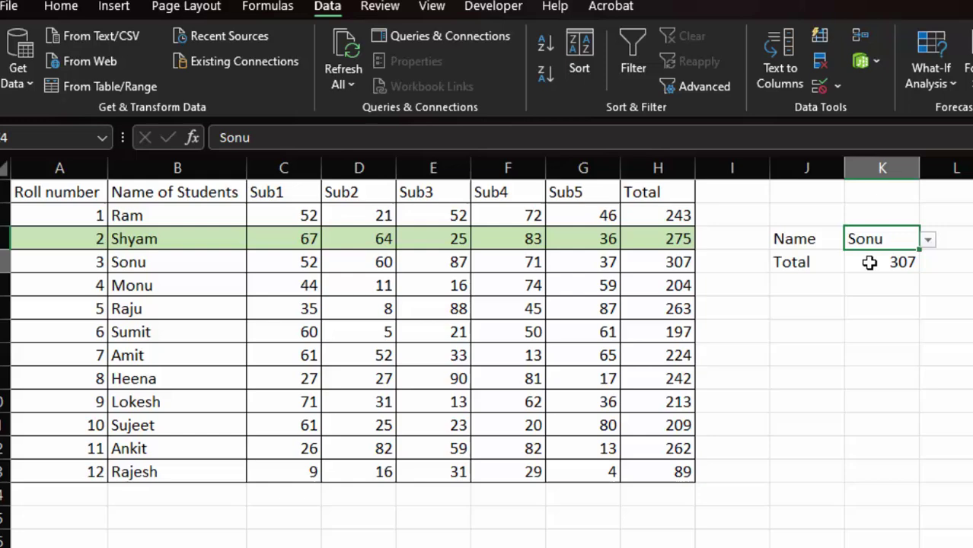
left_click(870, 262)
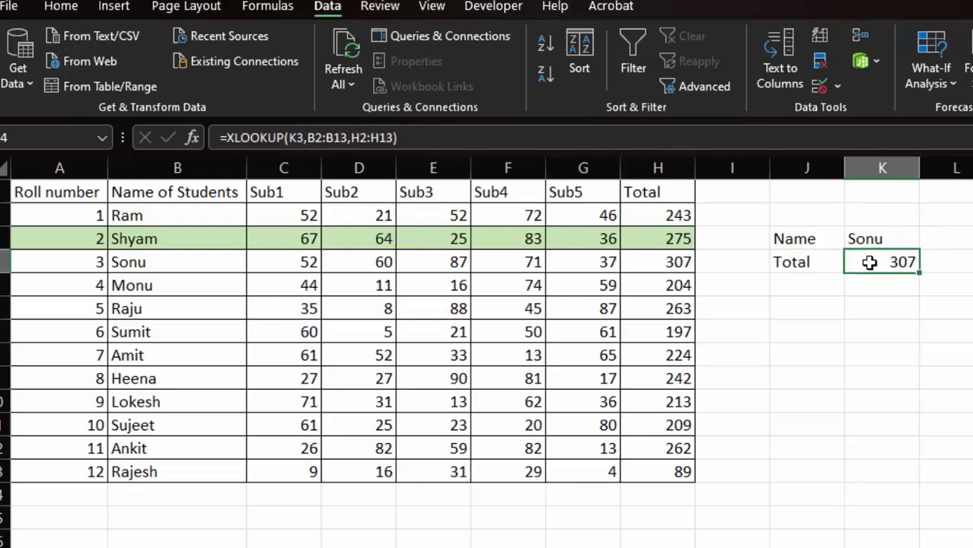
left_click_drag(77, 273, 674, 263)
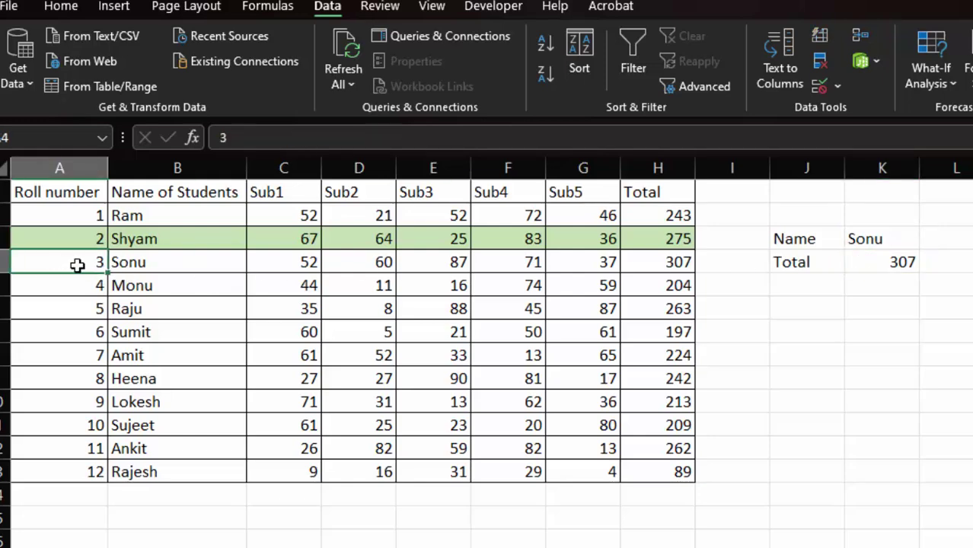
left_click(675, 262)
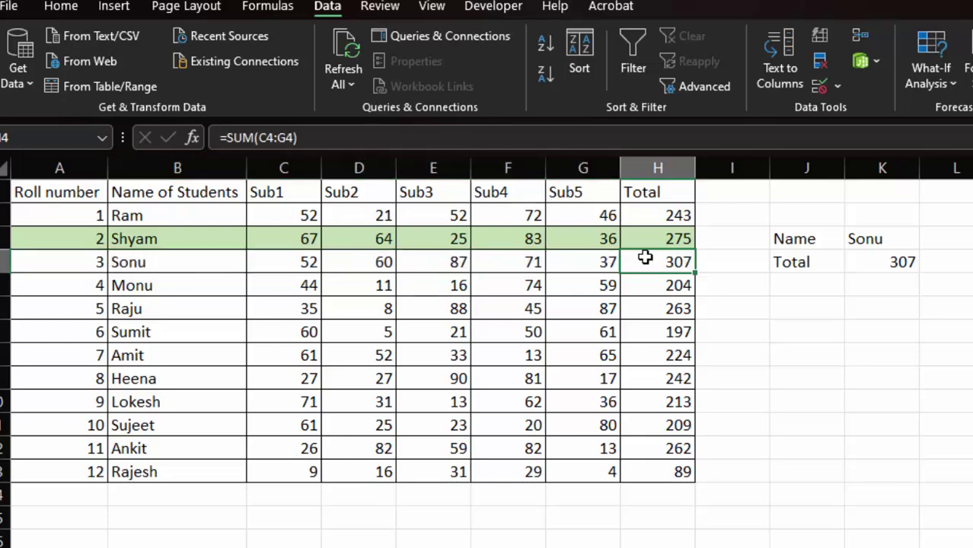
left_click(69, 9)
- Fill Sonu's 307 total in H4 yellow
left_click(233, 80)
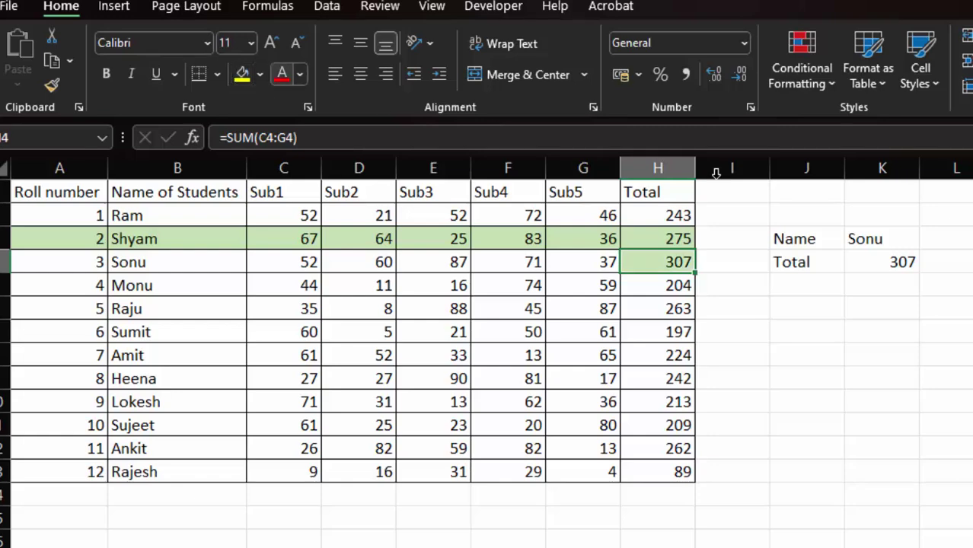
left_click(259, 76)
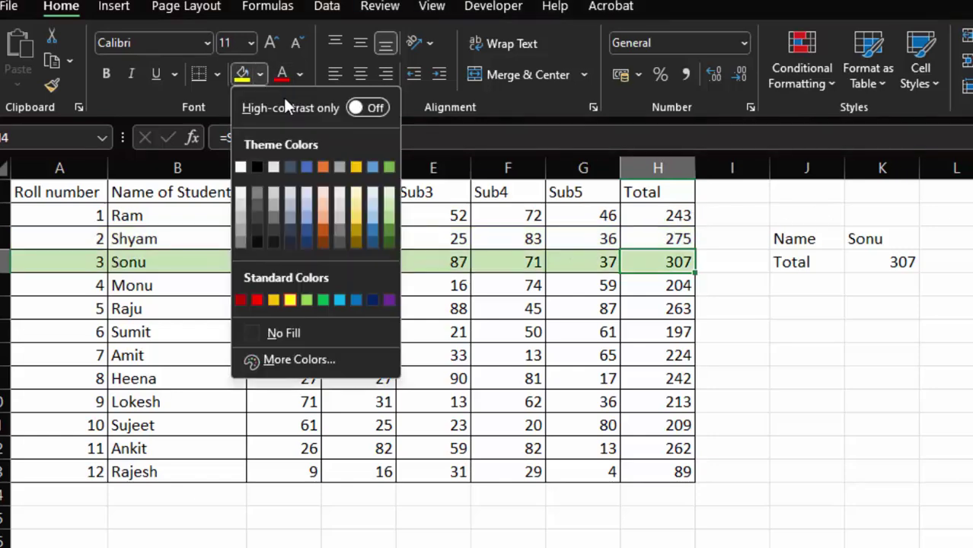
key("Escape")
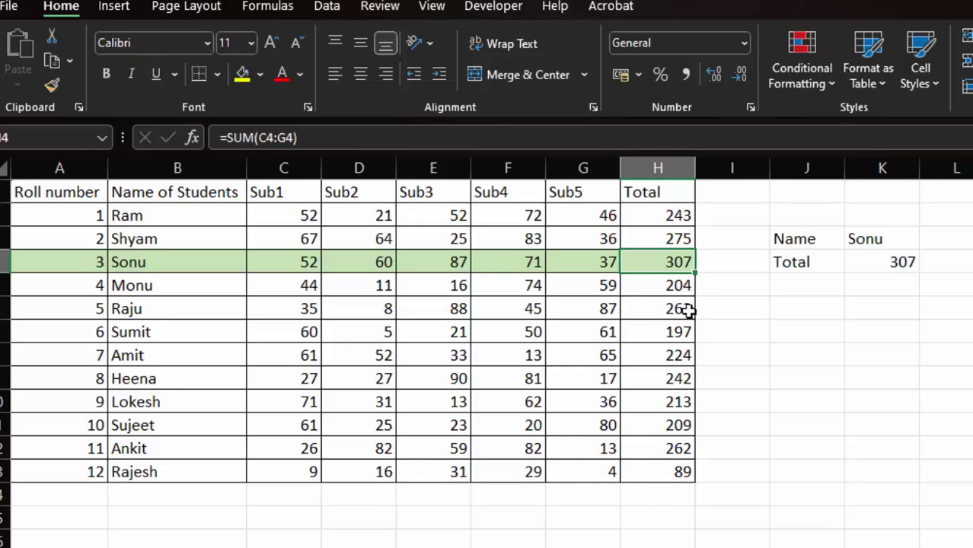
- Choose Amit in K3 so K4 shows 224, and fill Amit's row green
left_click(886, 242)
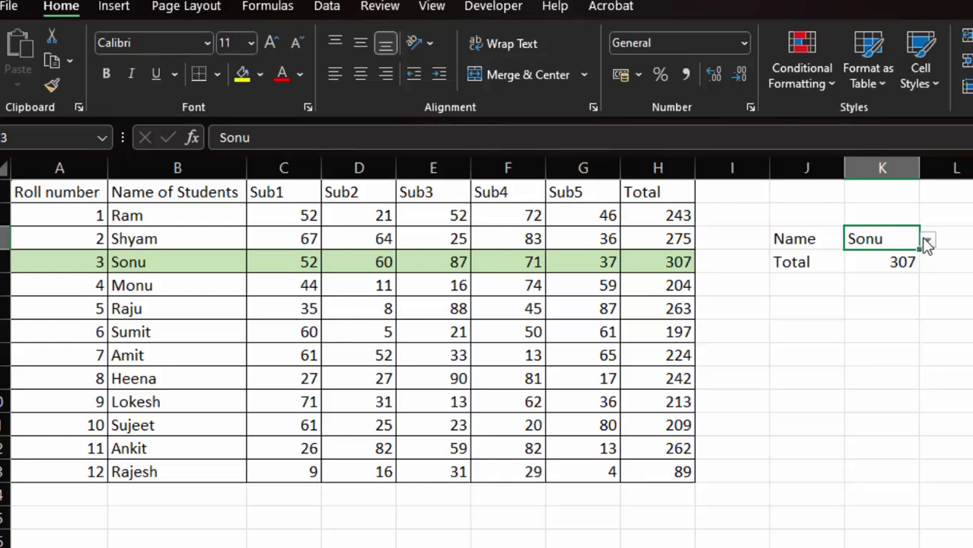
left_click(927, 242)
left_click(874, 325)
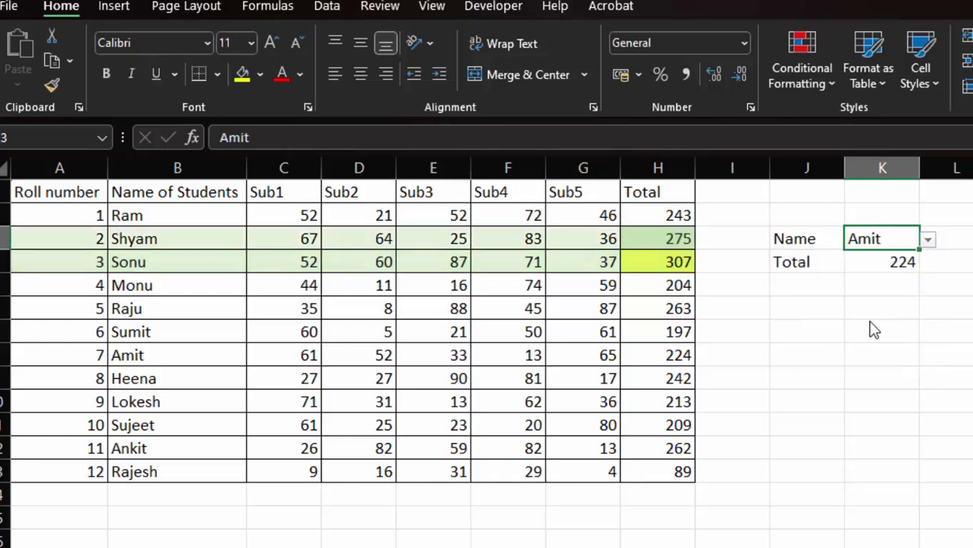
left_click(870, 262)
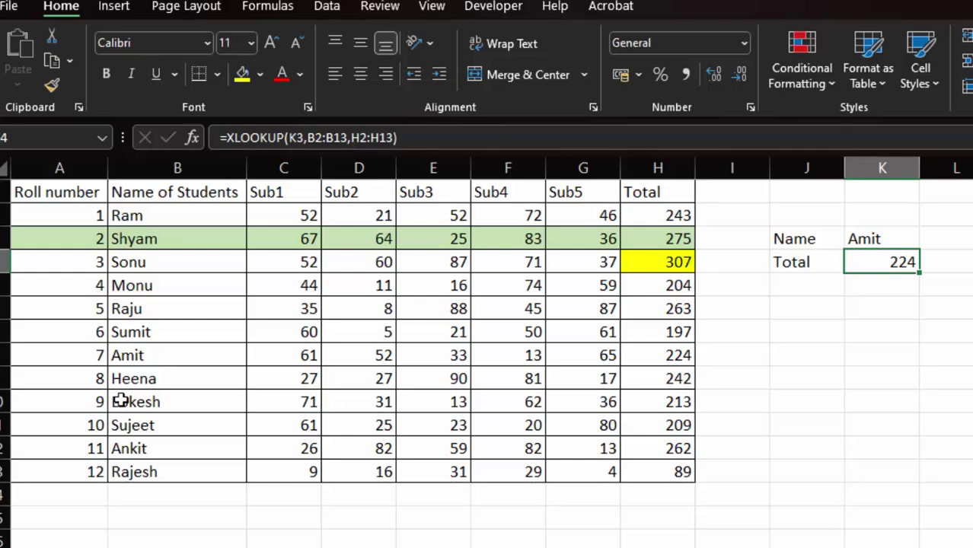
left_click_drag(62, 352, 648, 354)
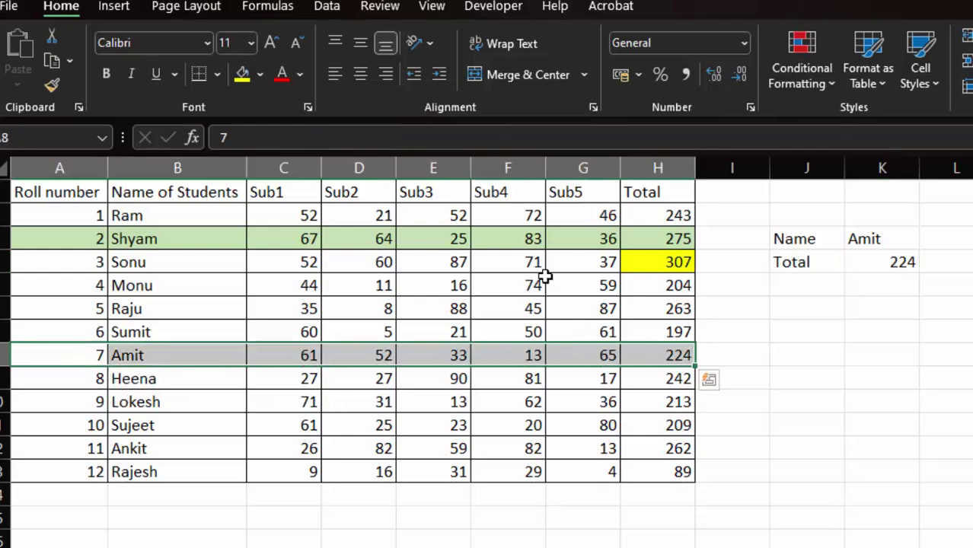
left_click(242, 73)
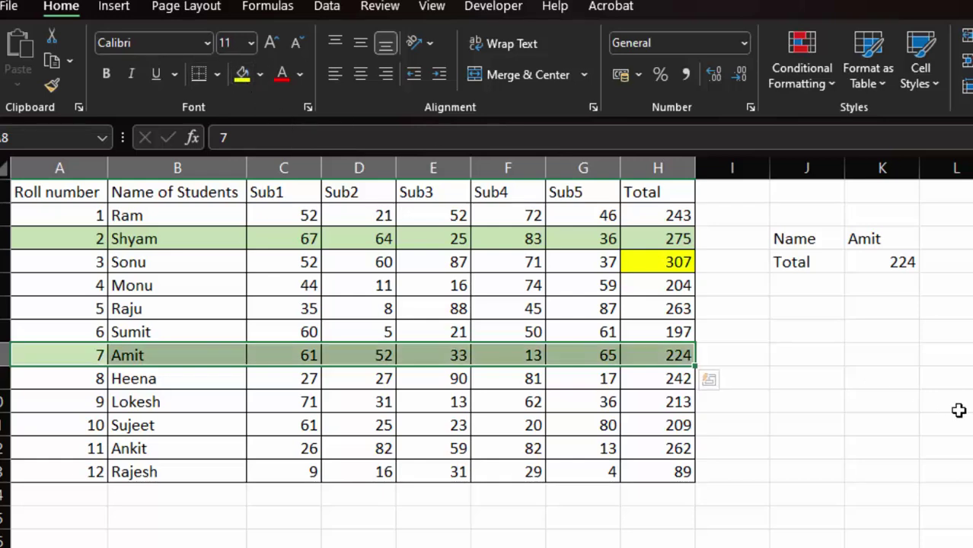
left_click(948, 424)
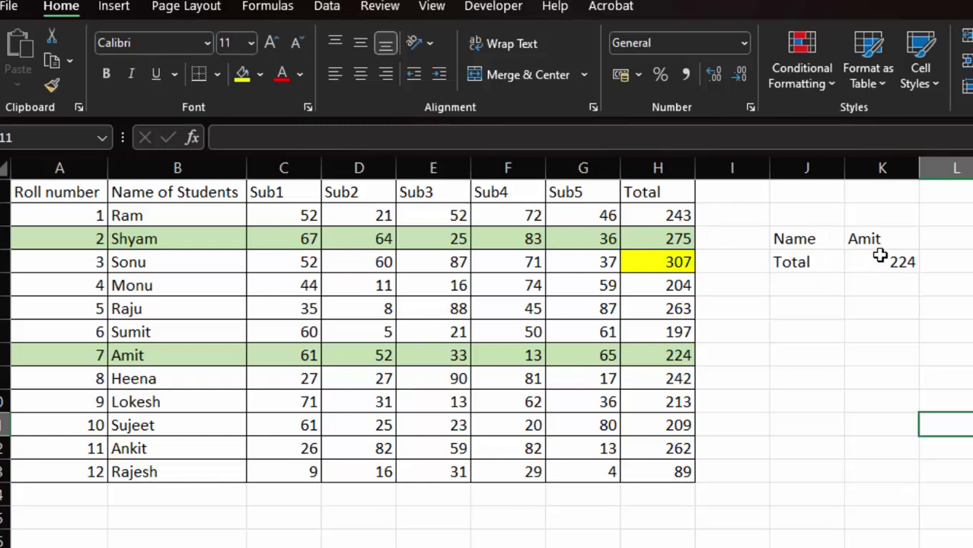
- Change the J4 label from Total to Sub5
left_click(803, 263)
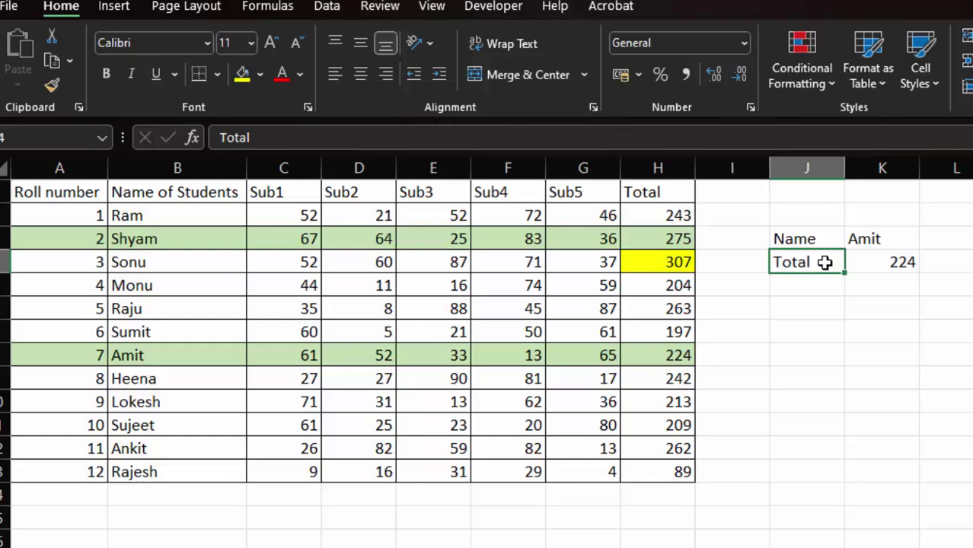
key("BackSpace")
type("Sub")
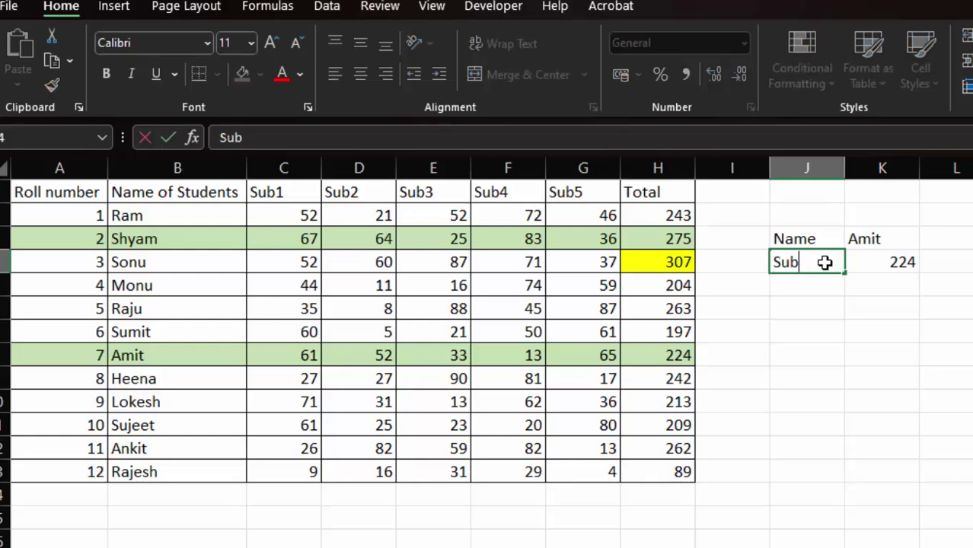
type("5")
left_click(831, 302)
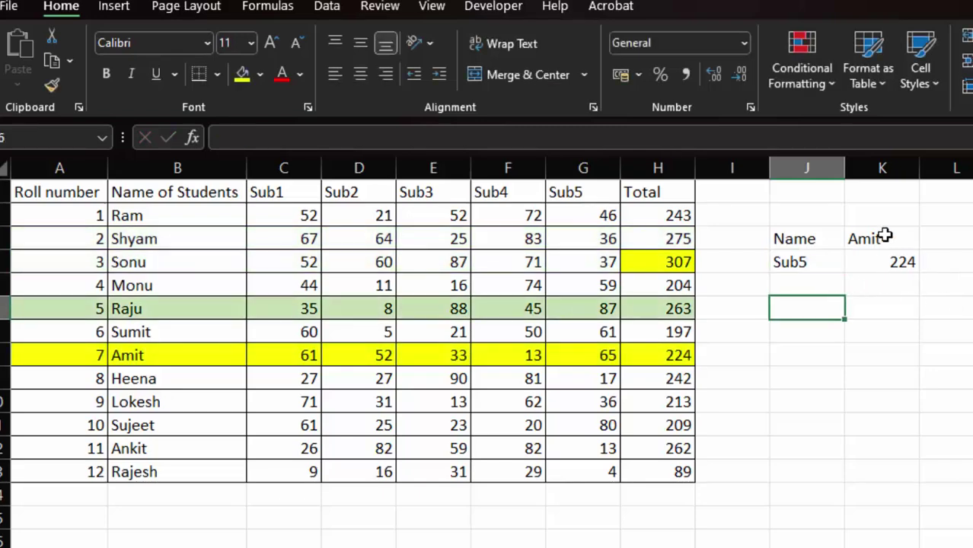
- Rewrite K4 as =XLOOKUP(K3,B2:B13,G2:G13), returning Amit's Sub5 mark of 65
left_click(895, 261)
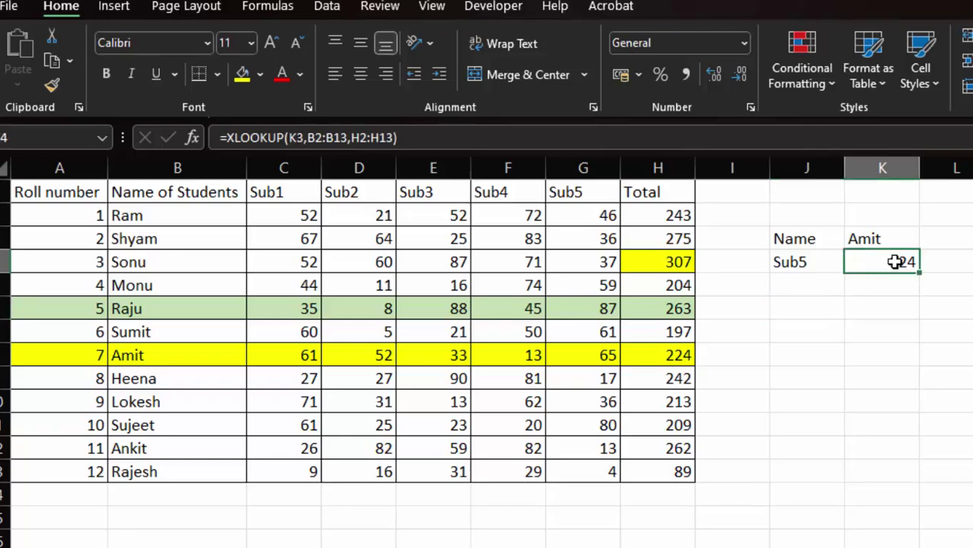
key("BackSpace")
type("=xl")
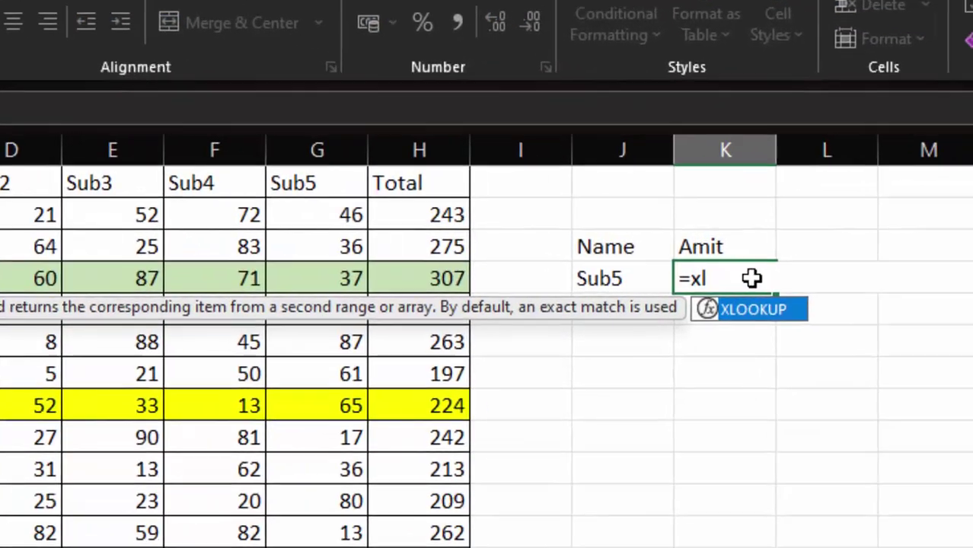
key("Tab")
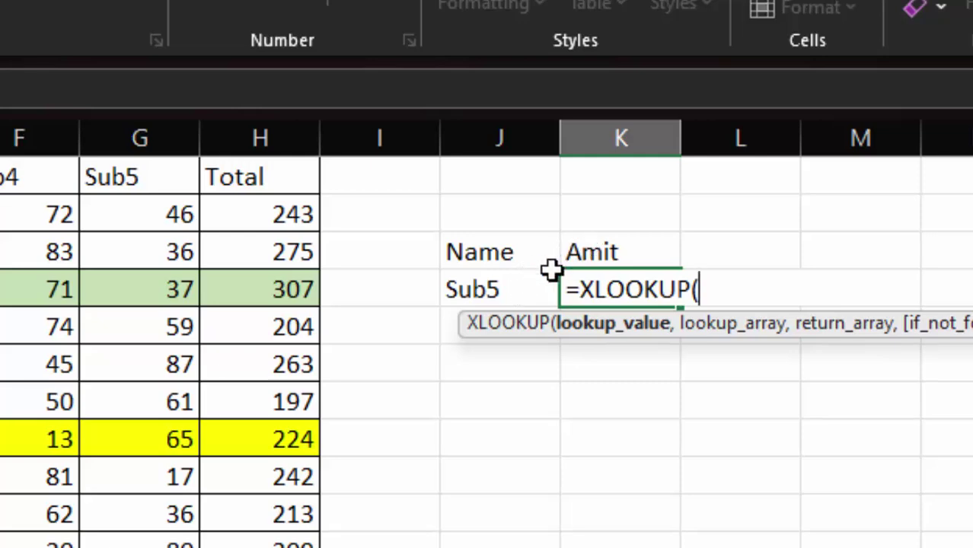
left_click(618, 245)
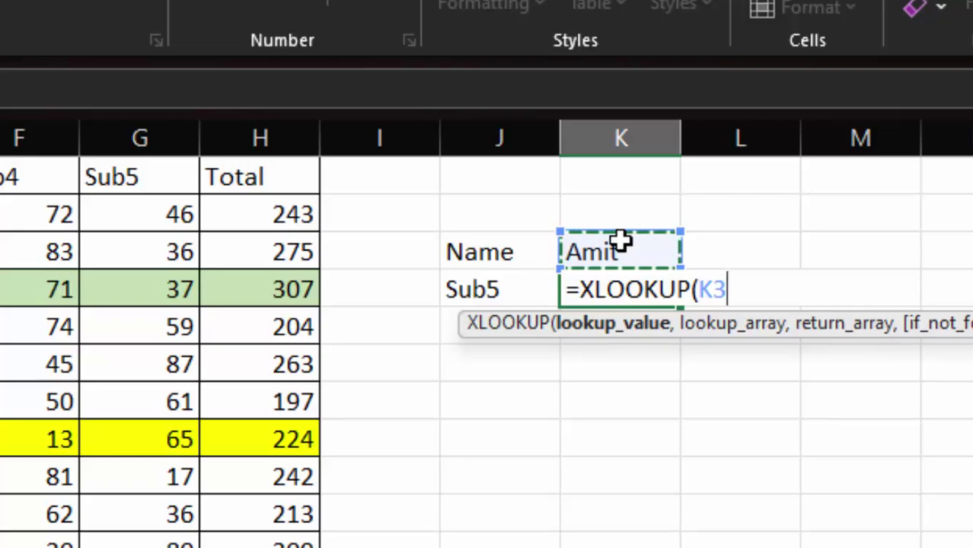
type(",")
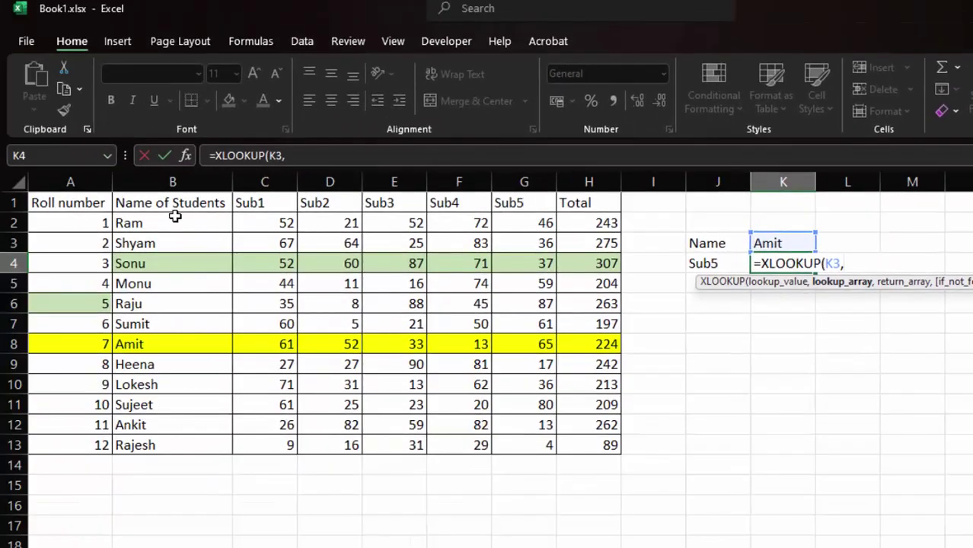
left_click_drag(174, 221, 191, 448)
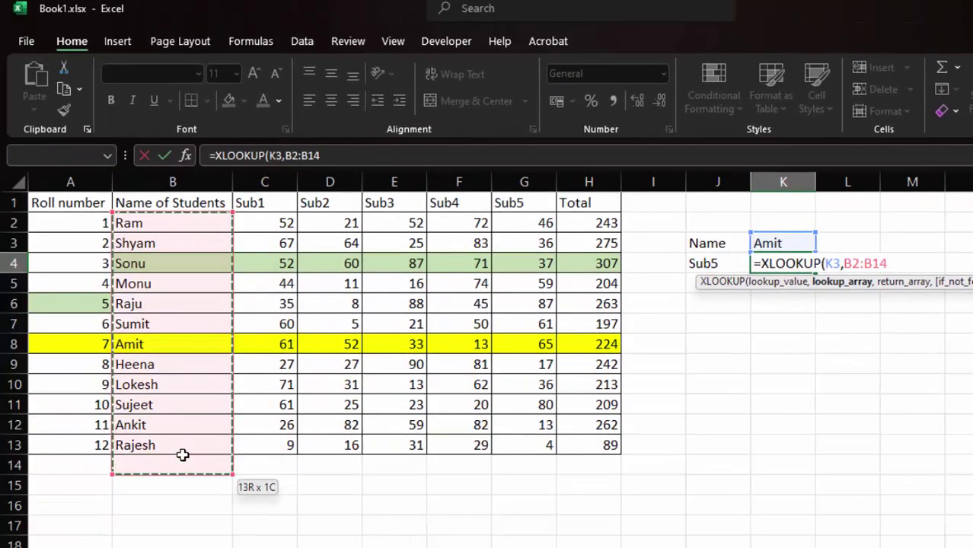
type(",")
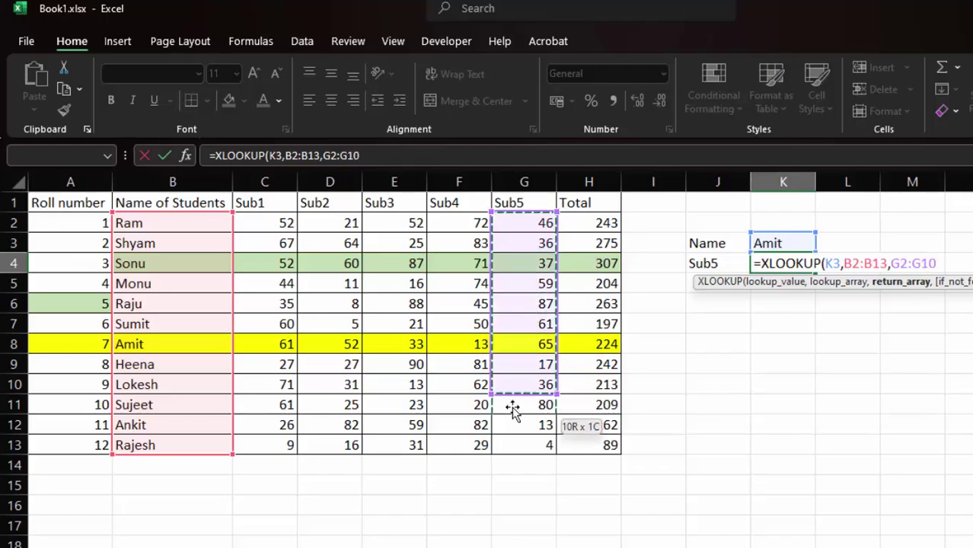
left_click_drag(534, 282, 521, 451)
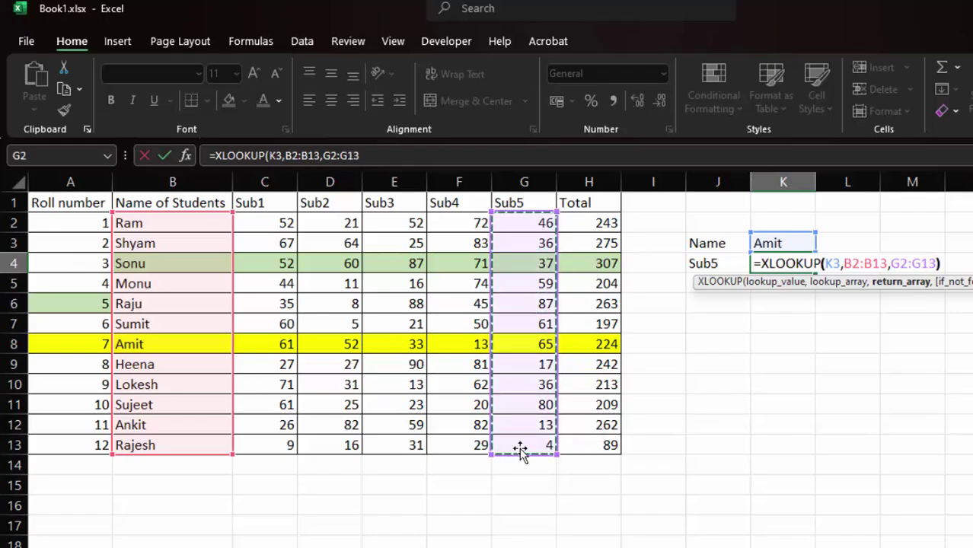
key("Return")
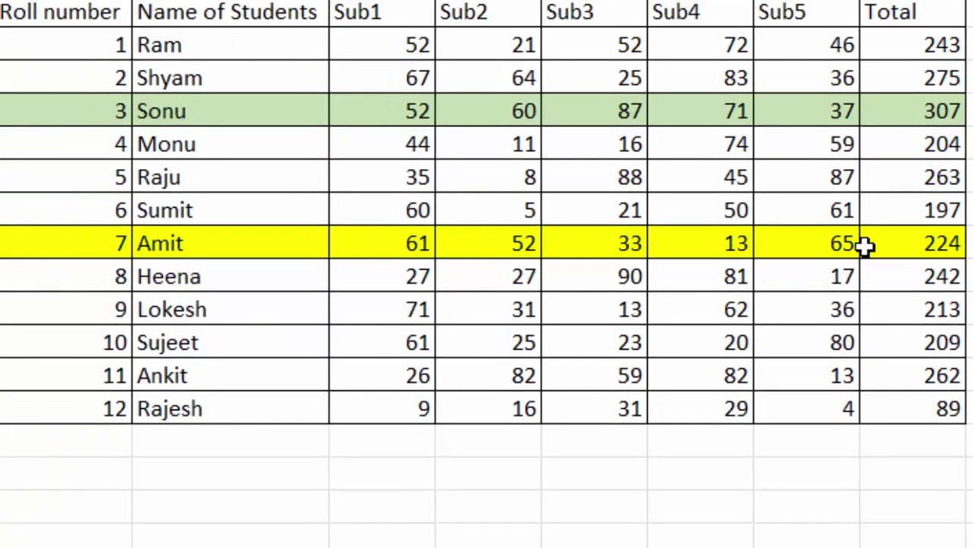
- Switch K3 to Sujeet and verify K4's 80 against his Sub5 mark in G11
left_click(847, 243)
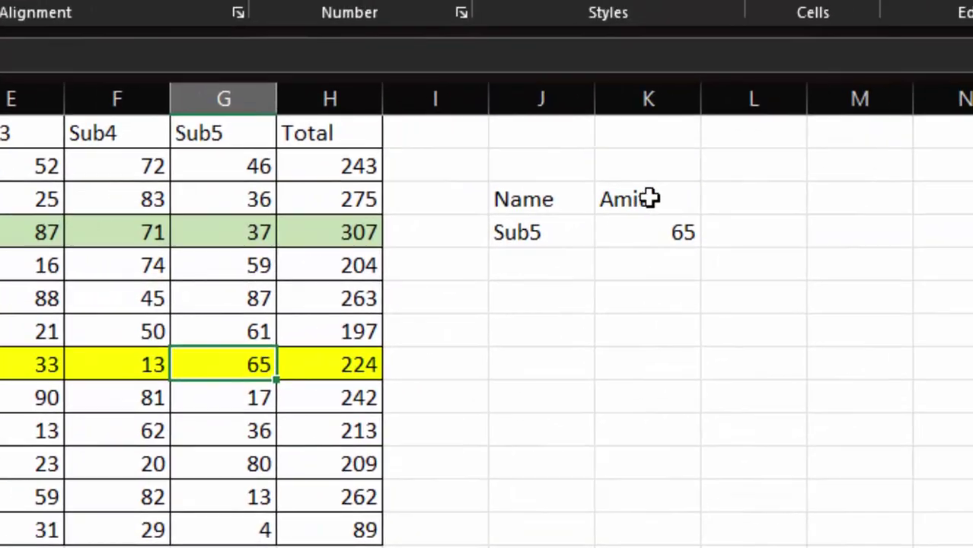
left_click(650, 199)
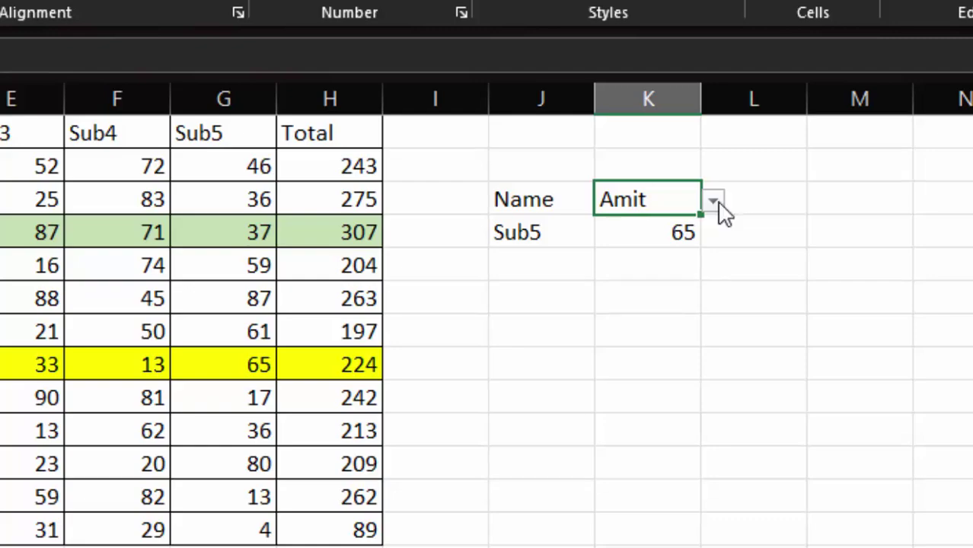
left_click(713, 201)
left_click(623, 338)
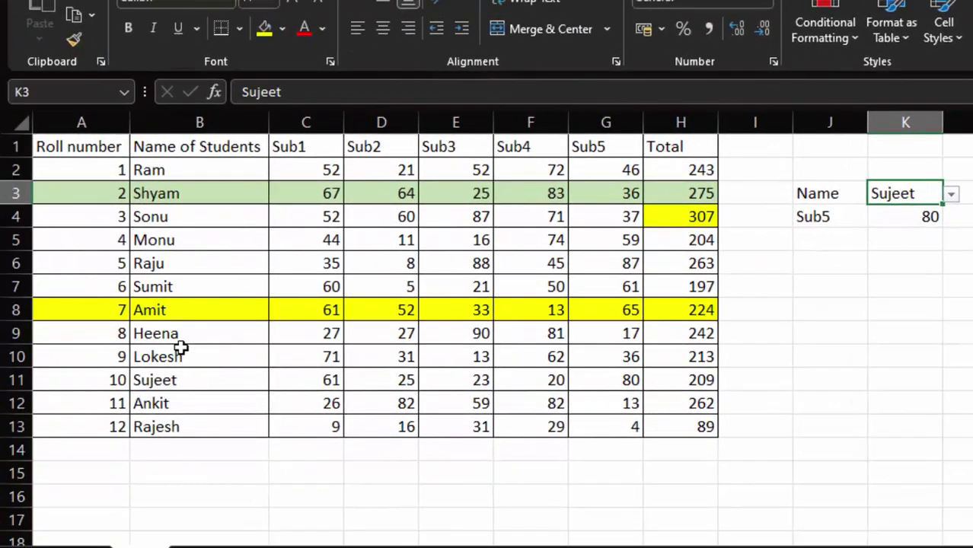
left_click_drag(173, 382, 649, 380)
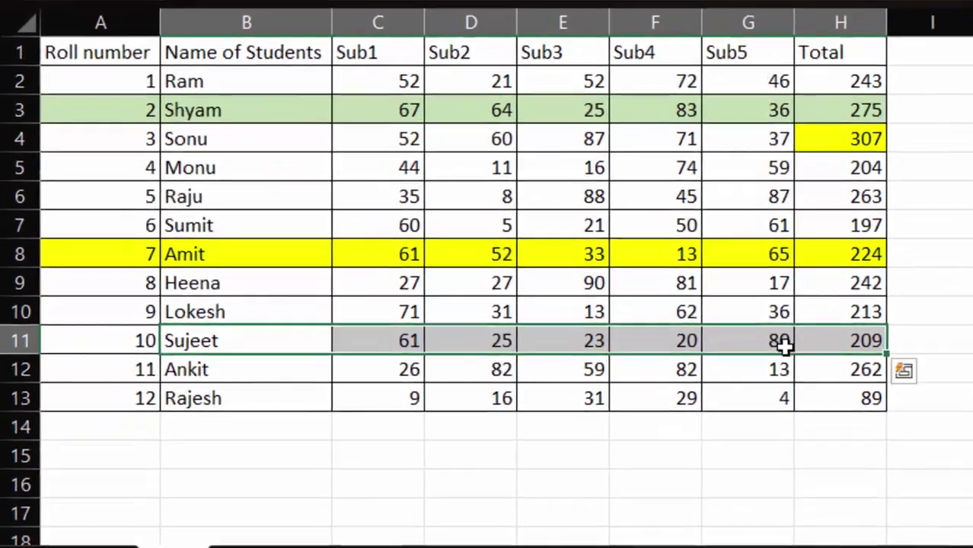
left_click(677, 364)
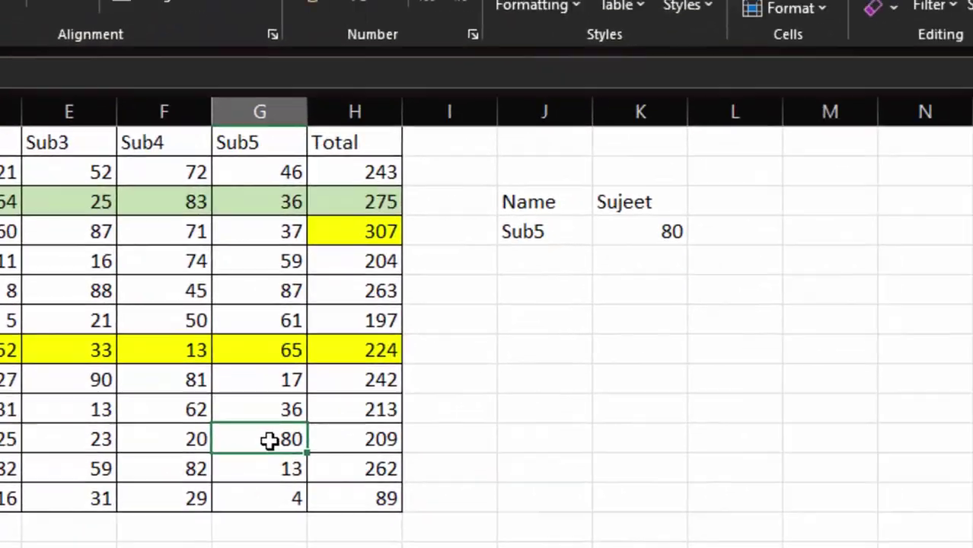